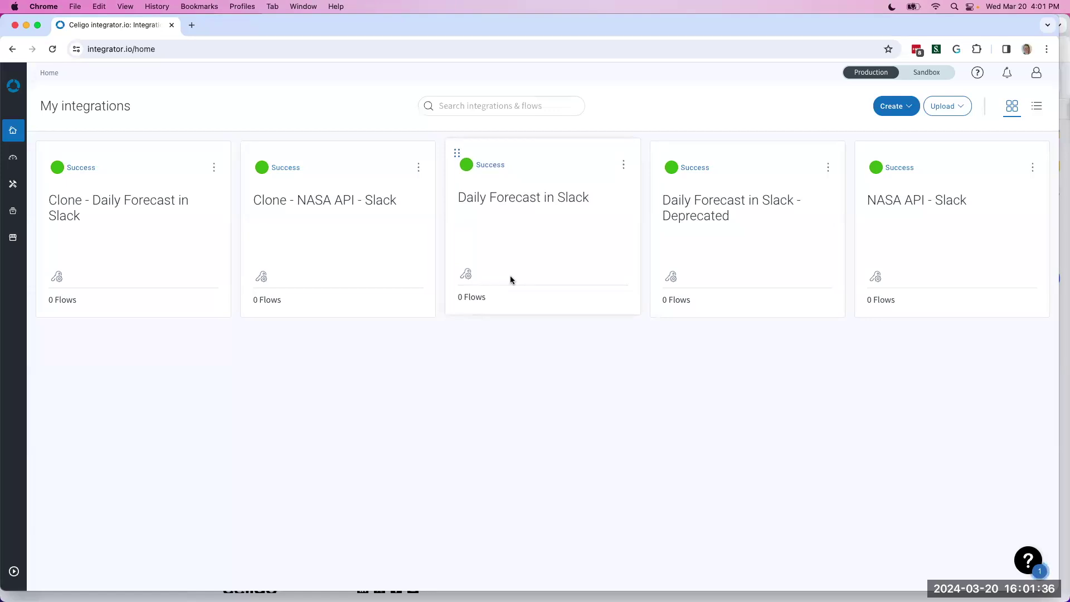
# - Create a snapshot of the Daily Forecast in Slack integration described "Daily Forecast 1.0" and check which actions are available for it
pyautogui.click(511, 217)
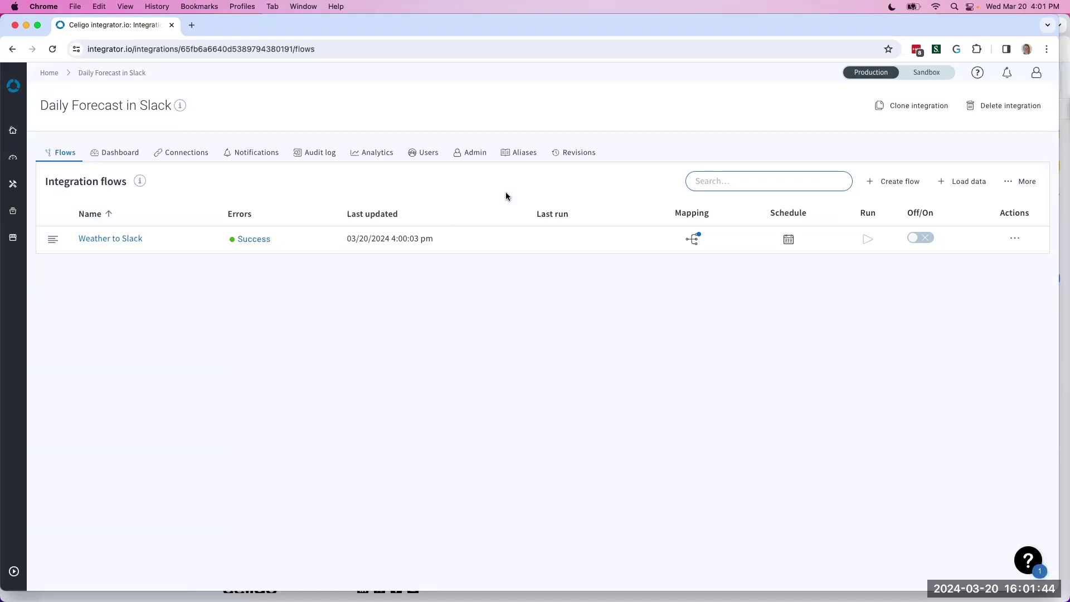
pyautogui.click(576, 158)
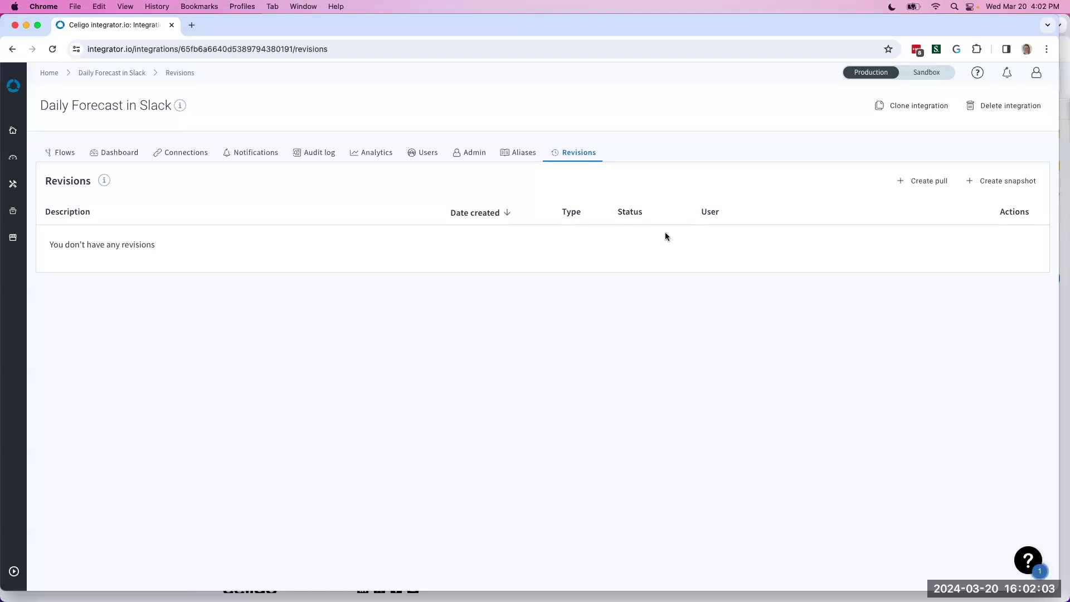
pyautogui.click(992, 183)
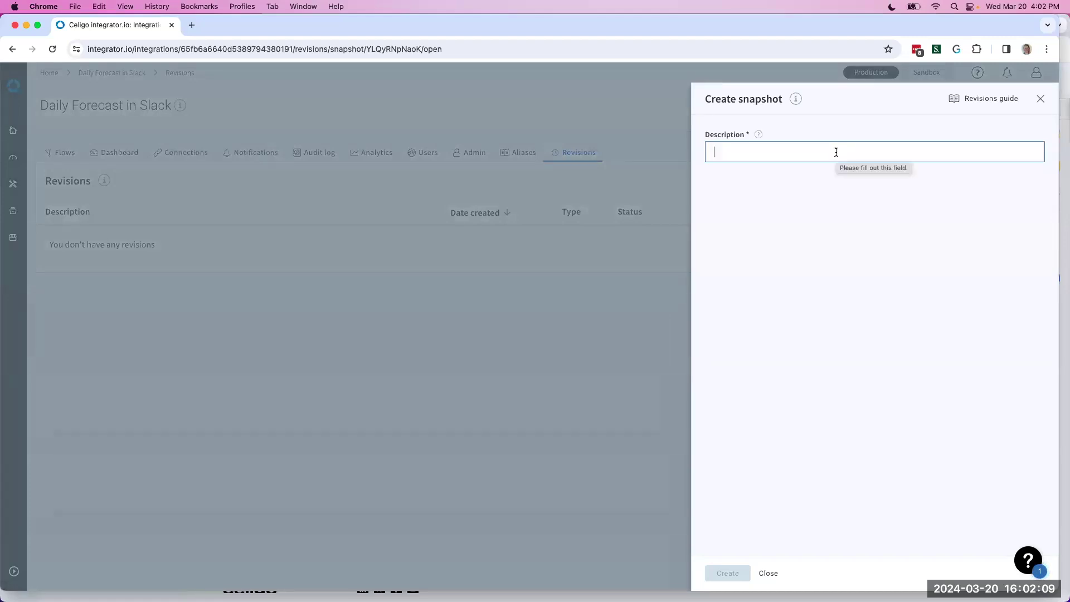
pyautogui.write('Daily Forecast 1.')
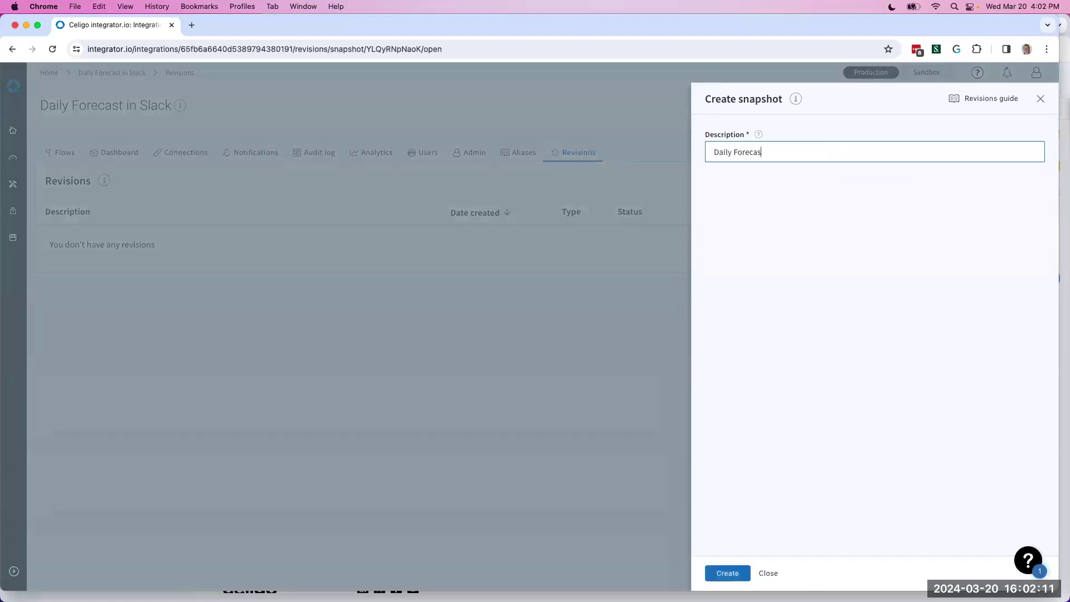
pyautogui.write('0')
pyautogui.click(723, 574)
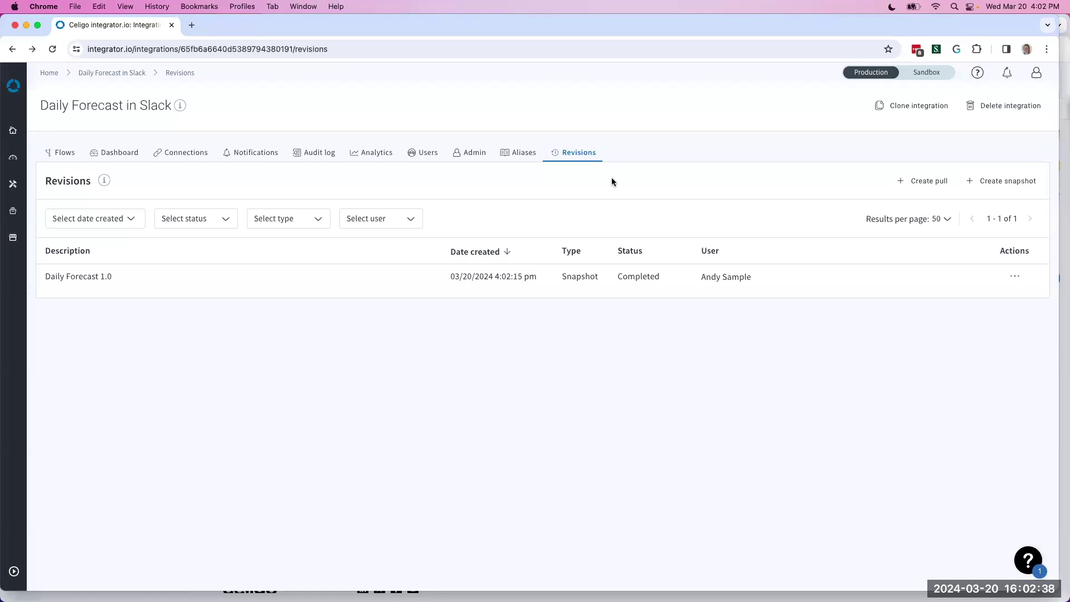
pyautogui.click(1016, 276)
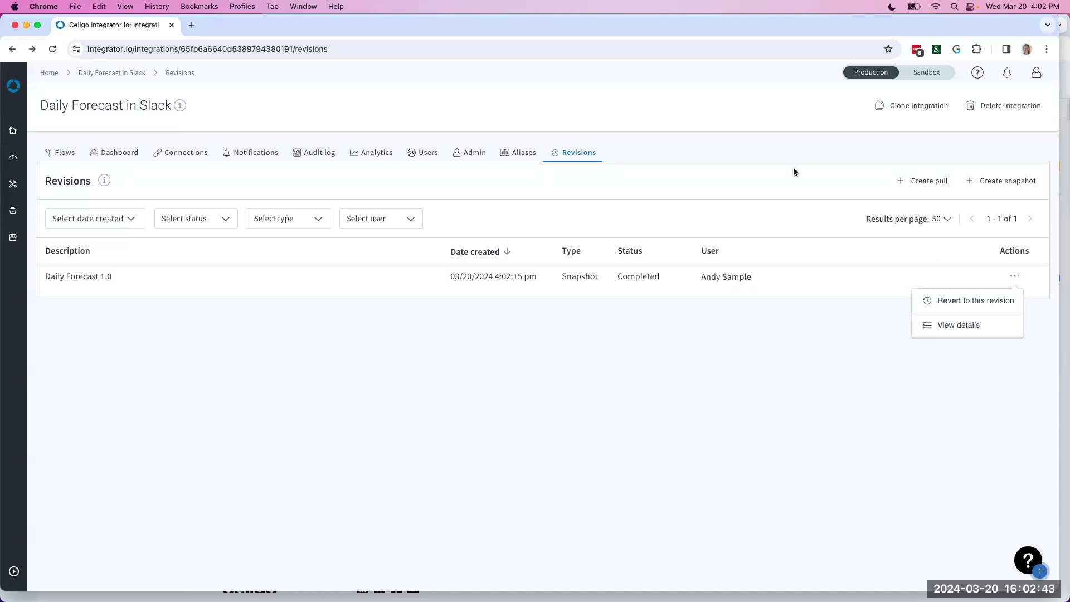
pyautogui.click(848, 149)
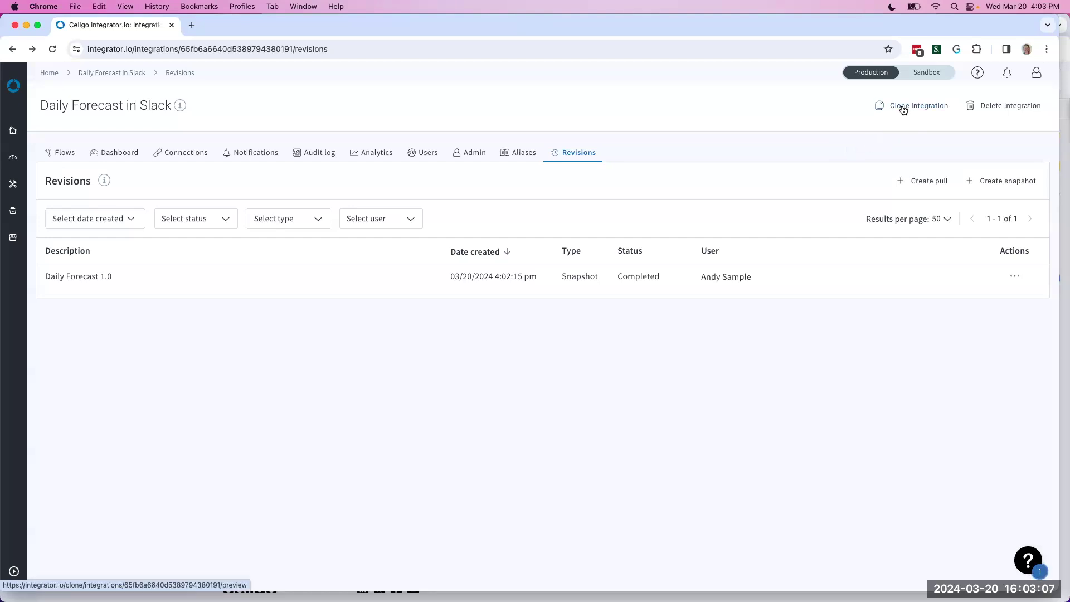
# - Clone the Daily Forecast in Slack integration into the Sandbox environment under its default clone name and stay in Sandbox
pyautogui.click(13, 131)
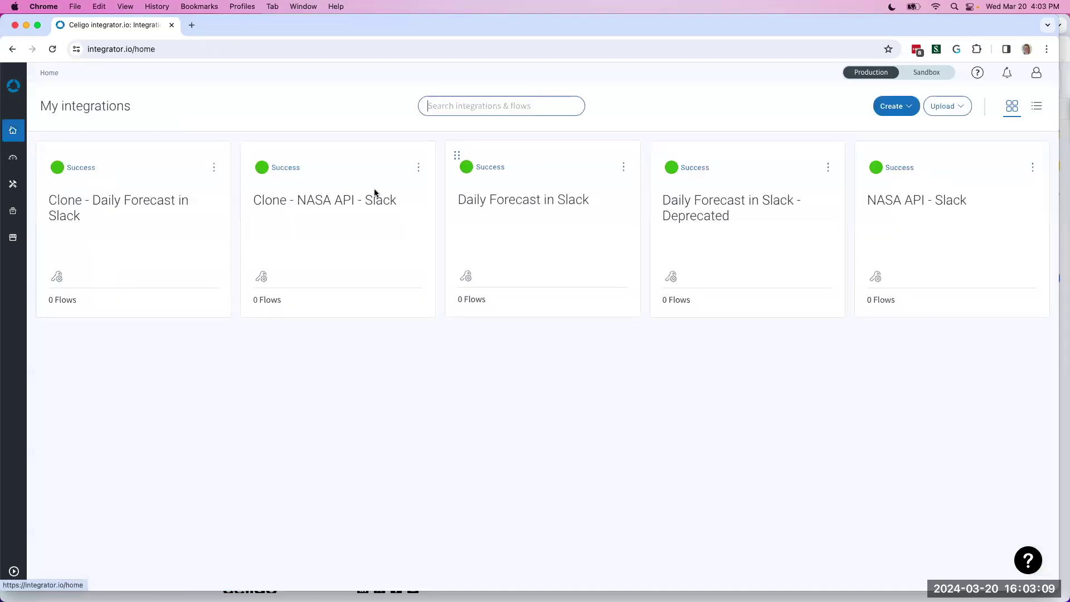
pyautogui.click(625, 166)
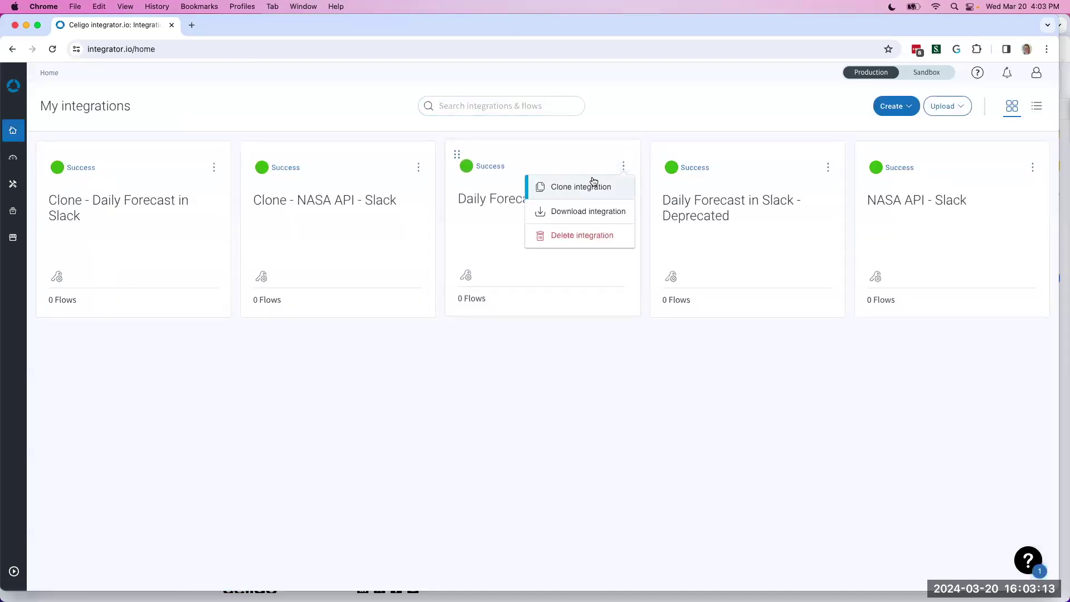
pyautogui.click(593, 185)
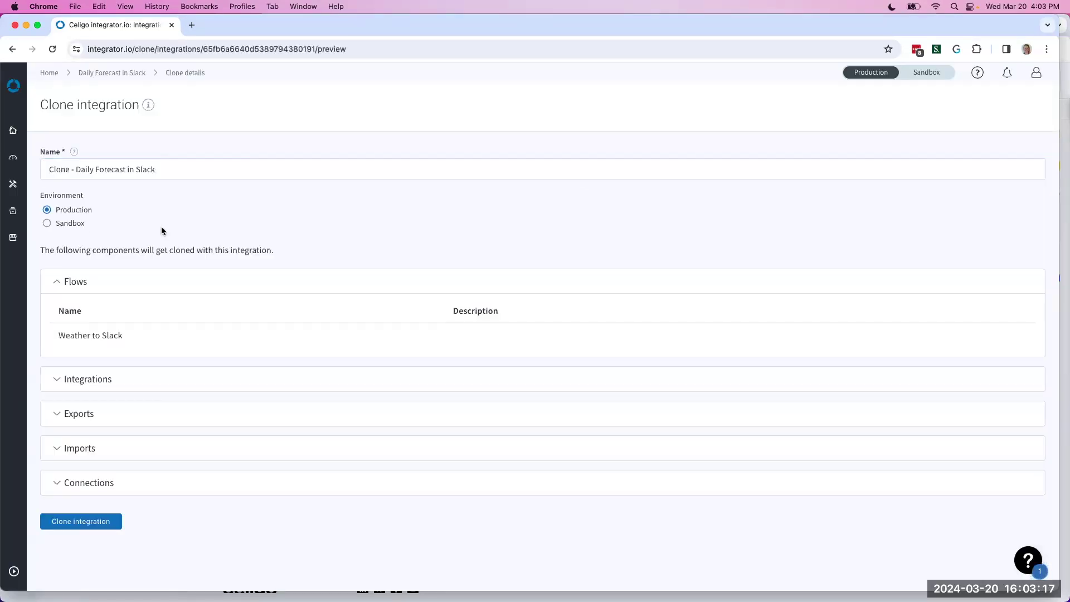
pyautogui.click(59, 225)
pyautogui.click(112, 517)
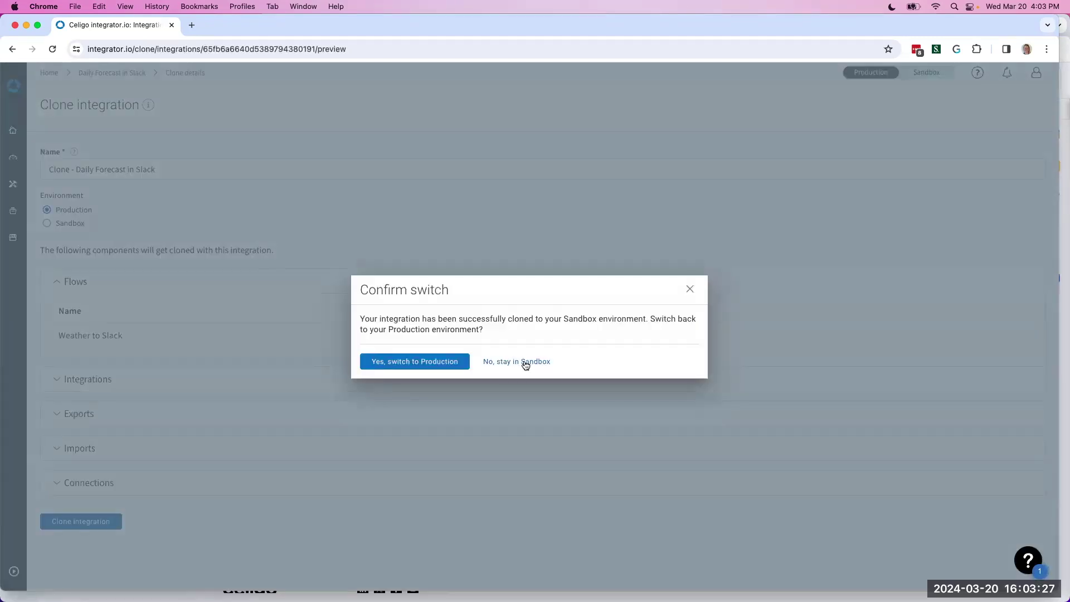
pyautogui.click(514, 362)
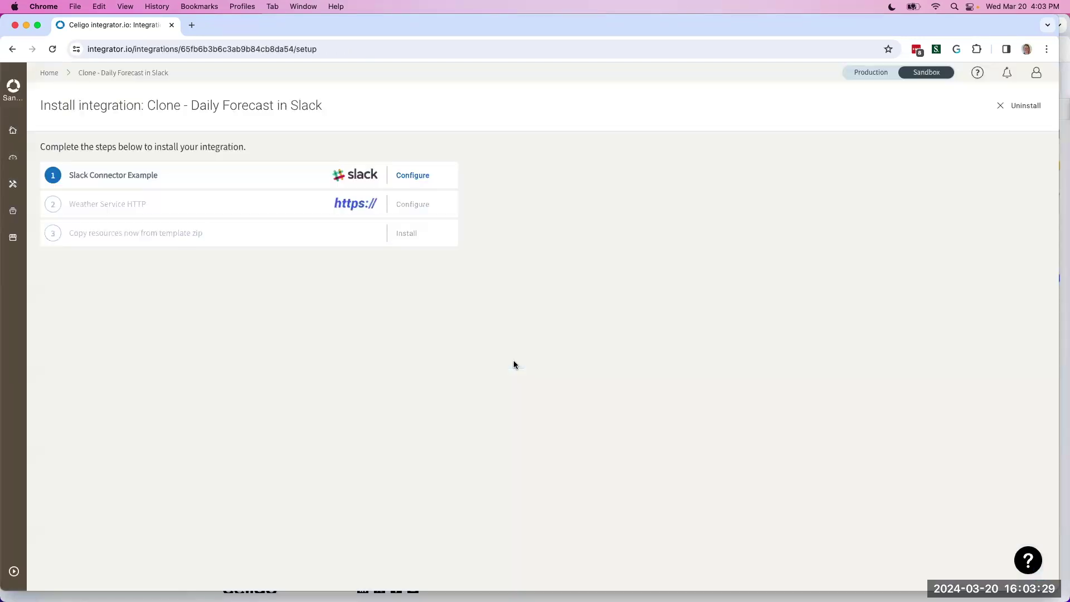
# - Set up the clone's Slack Connector Example using the existing connection "Slack Connection"
pyautogui.click(411, 177)
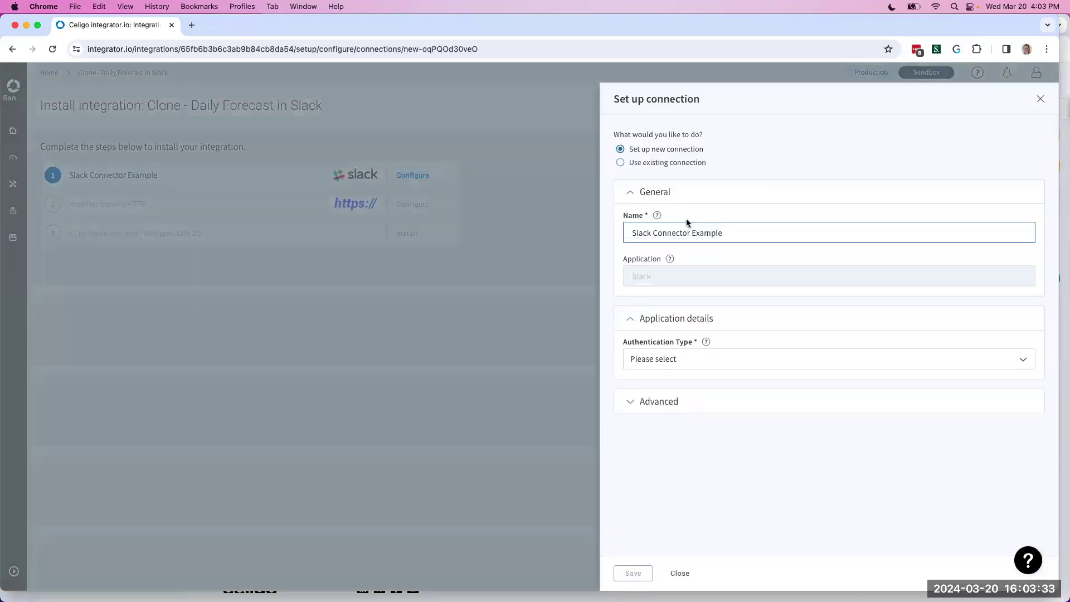
pyautogui.click(647, 163)
pyautogui.click(651, 203)
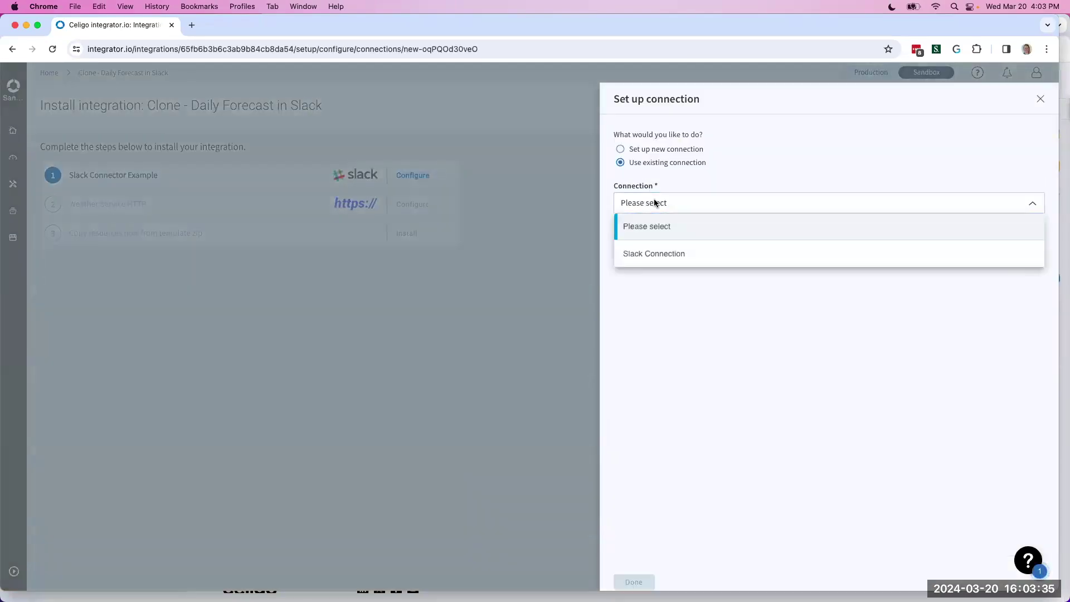
pyautogui.click(655, 256)
pyautogui.click(634, 583)
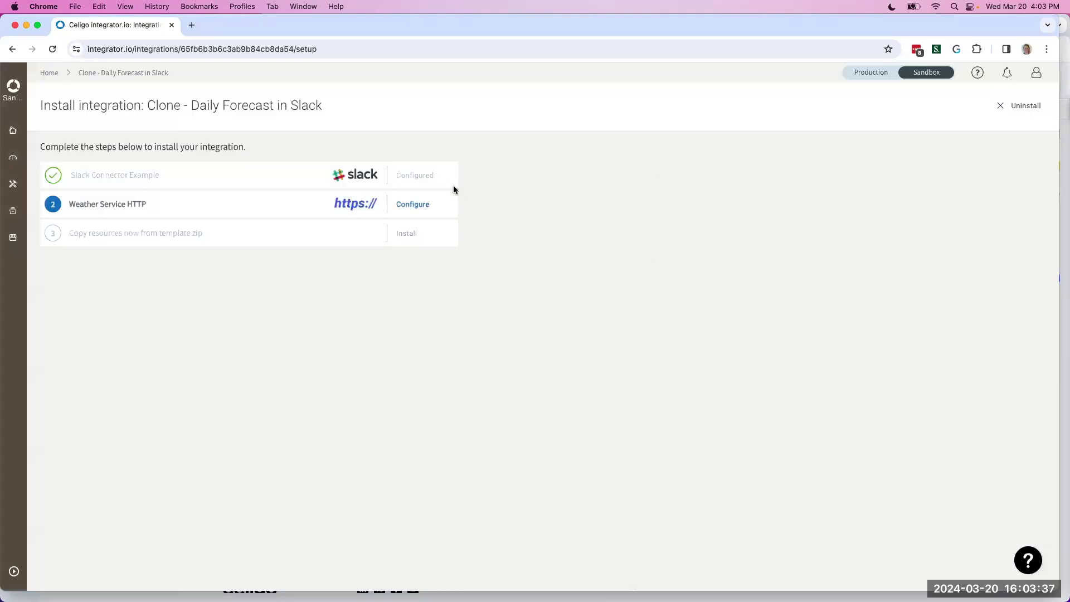
# - Set up the clone's Weather Service HTTP with an existing connection and install the resources from the template zip
pyautogui.click(412, 204)
pyautogui.click(658, 163)
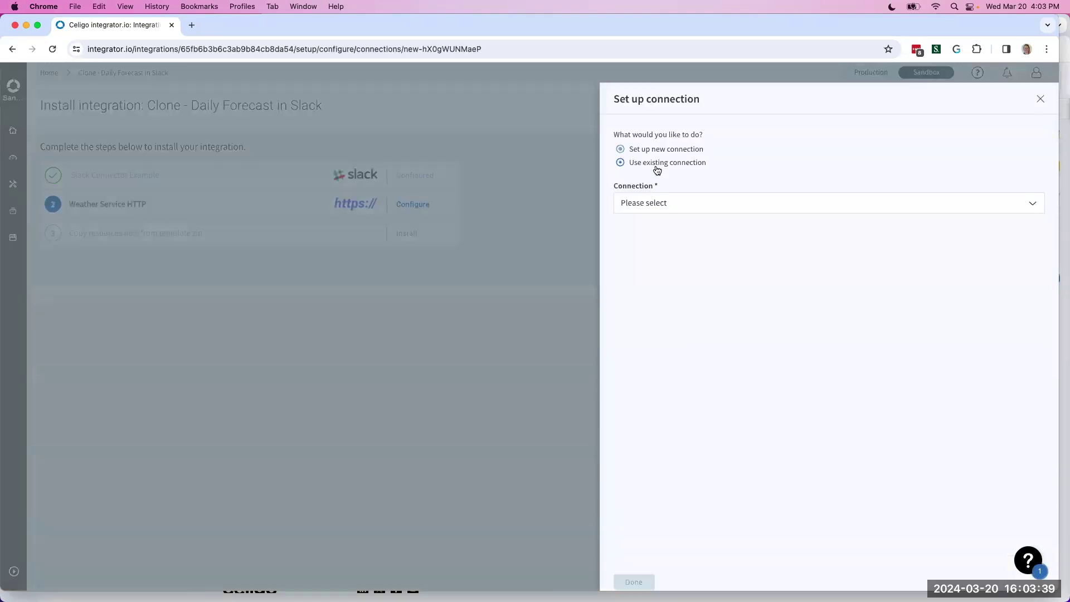
pyautogui.click(659, 210)
pyautogui.click(651, 252)
pyautogui.click(634, 582)
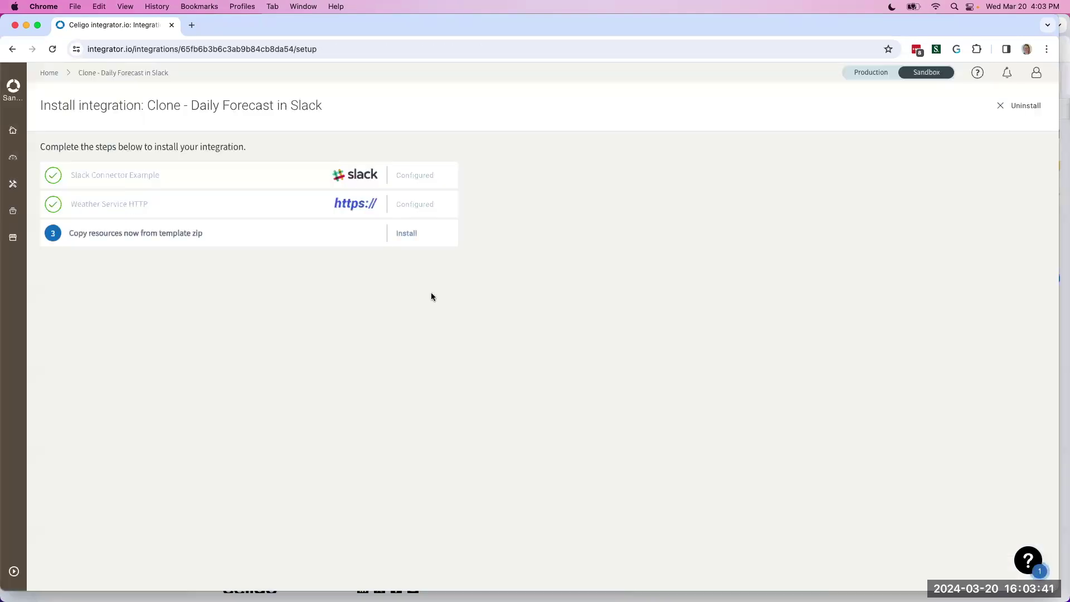
pyautogui.click(405, 234)
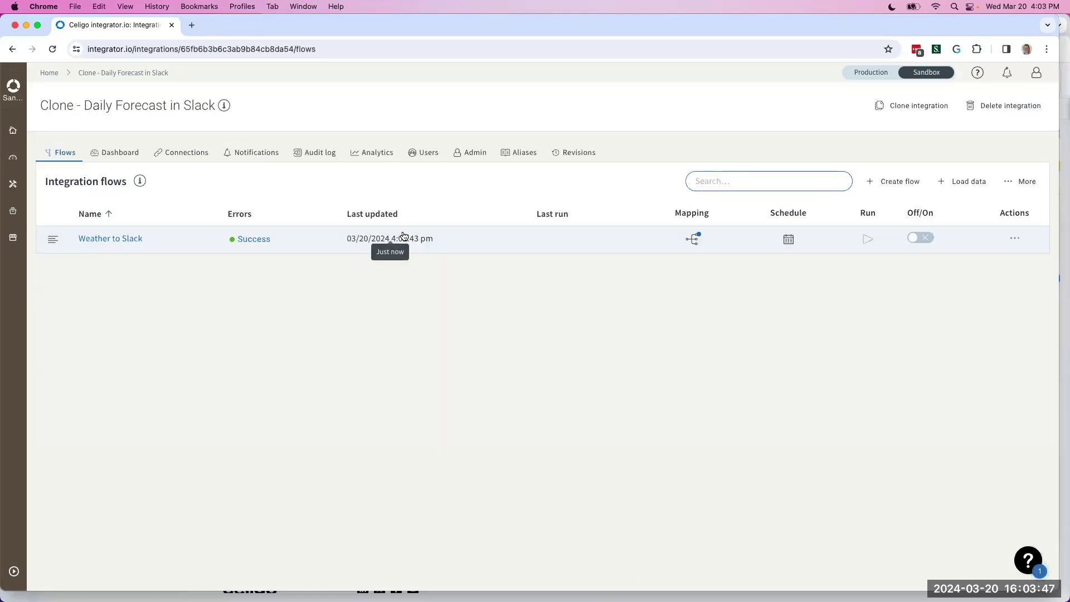
# - Append "Chance of Rain:" {{properties.probabilityOfPrecipitation}} to the source of the text field in the Weather to Slack mapping and save it
pyautogui.click(694, 238)
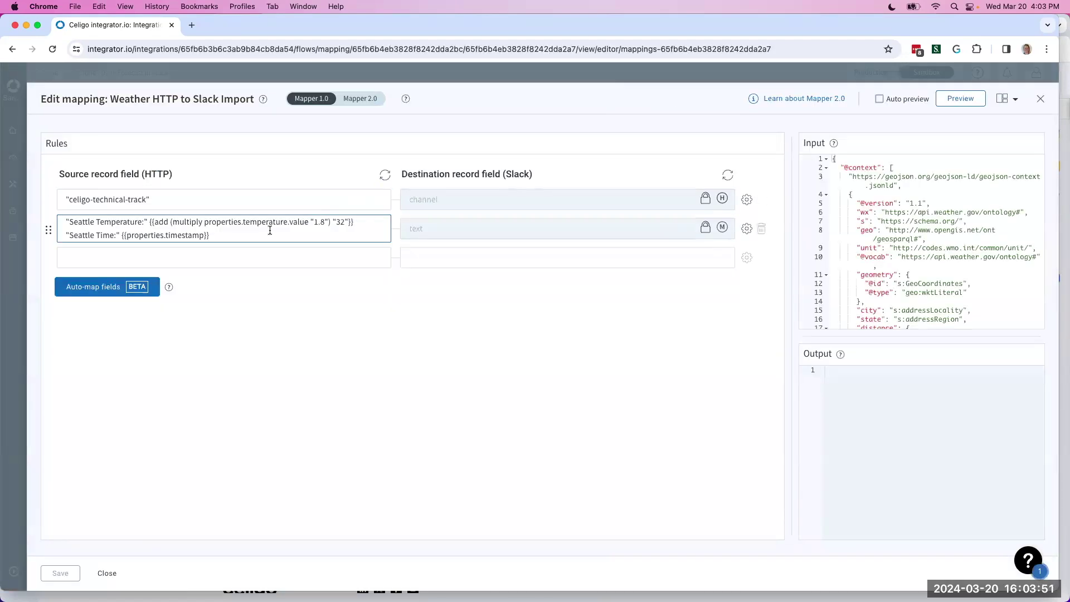
pyautogui.click(246, 248)
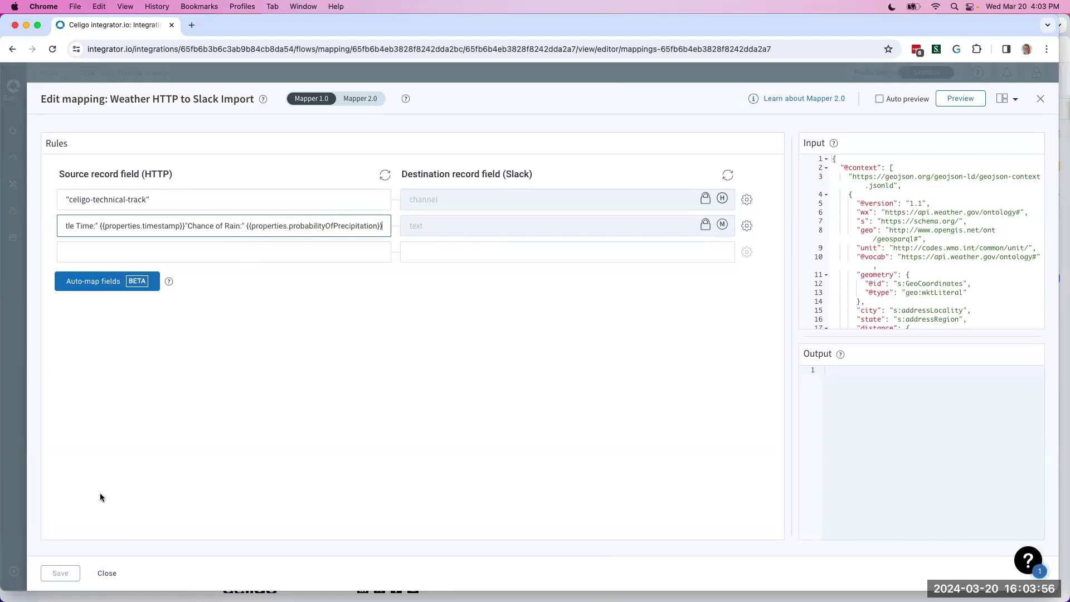
pyautogui.click(70, 574)
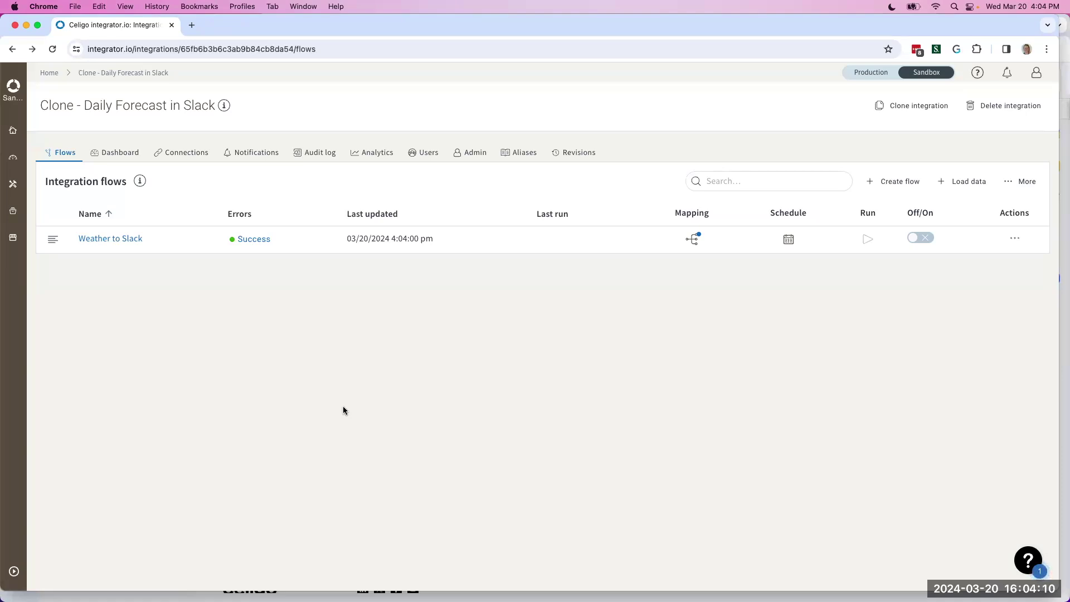
# - Return to the Production environment and open the revisions of the original Daily Forecast in Slack integration
pyautogui.click(865, 81)
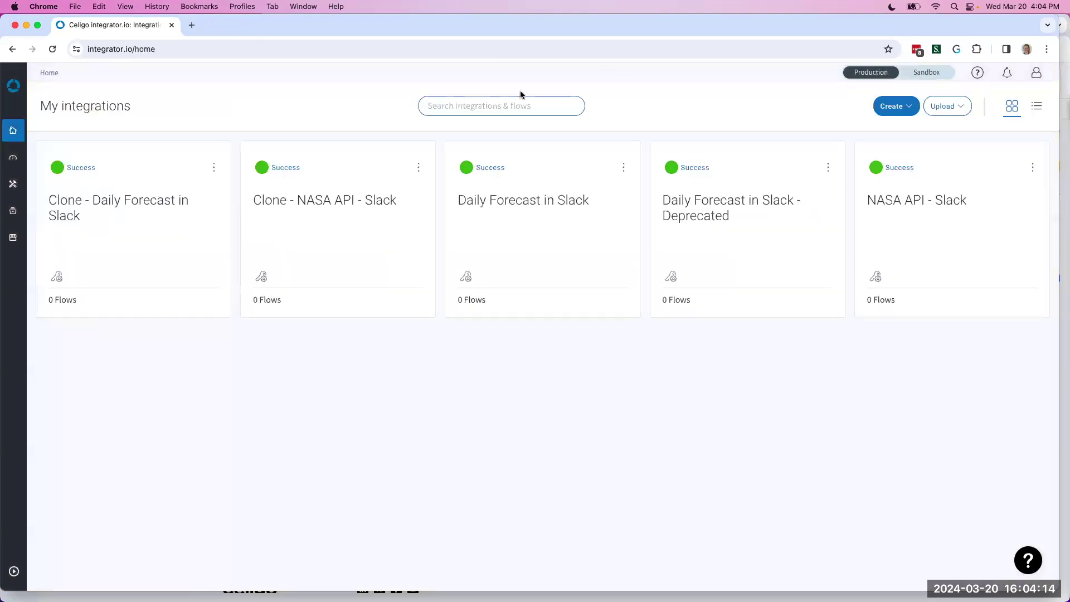
pyautogui.click(534, 203)
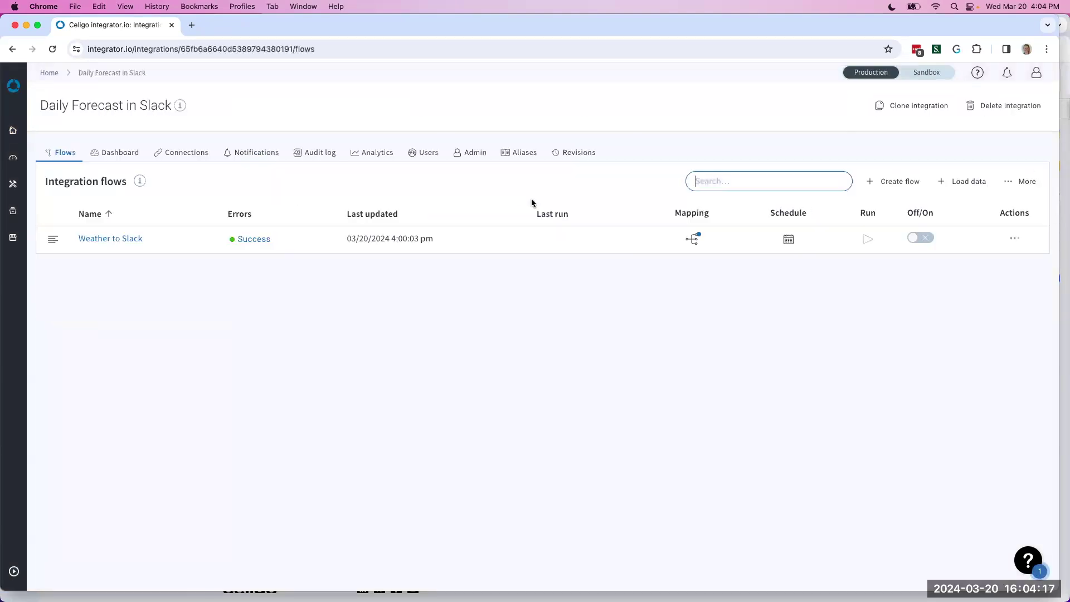
pyautogui.click(579, 155)
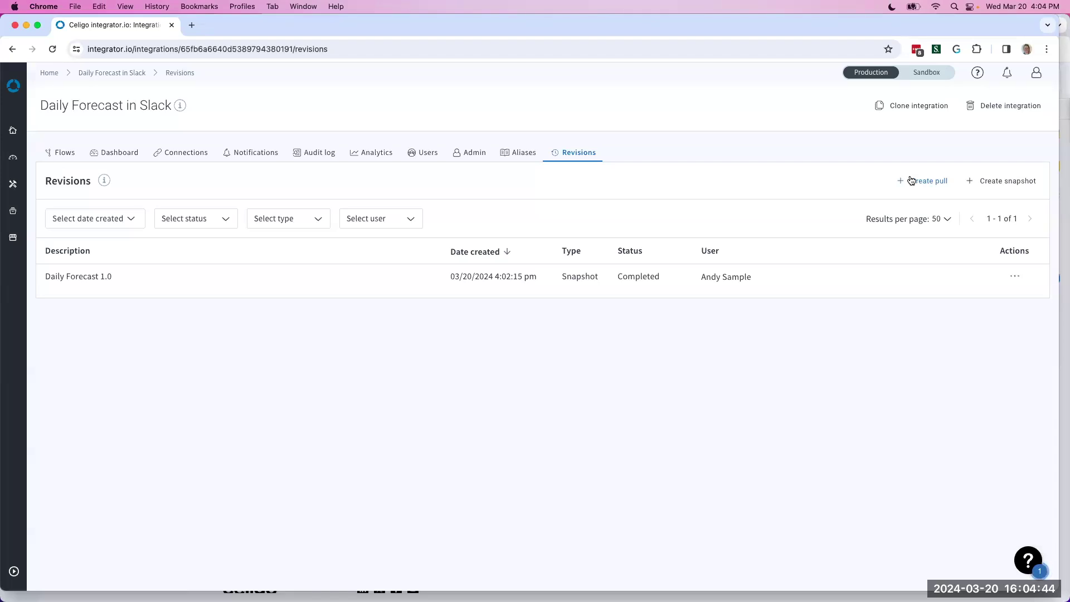
# - Create a pull described "Daily Forecast 2.0" from the Sandbox integration "Clone - Daily Forecast in Slack" and review its import changes
pyautogui.click(911, 179)
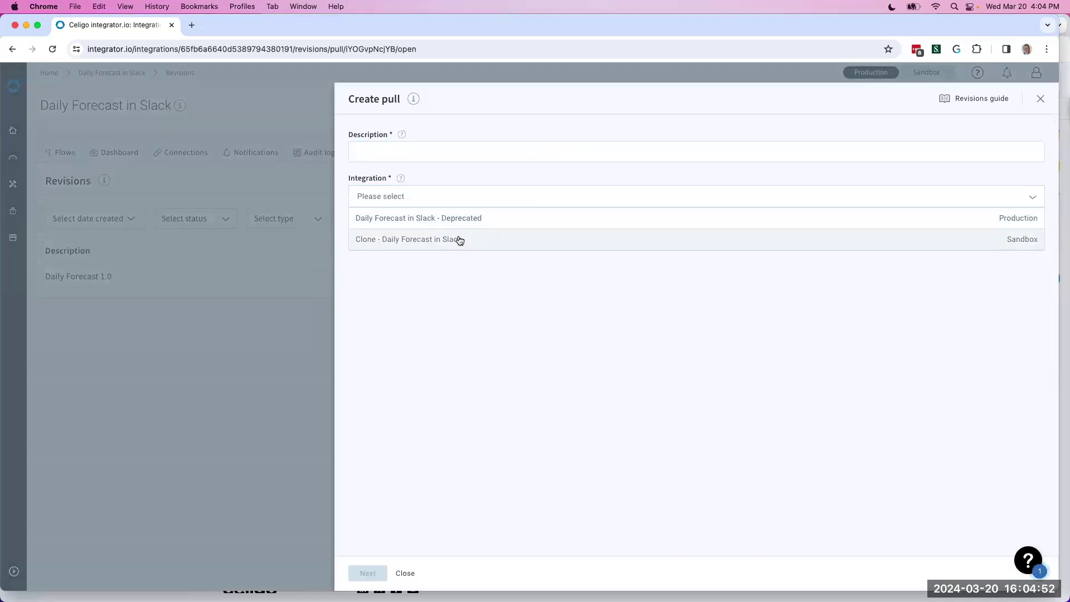
pyautogui.click(412, 155)
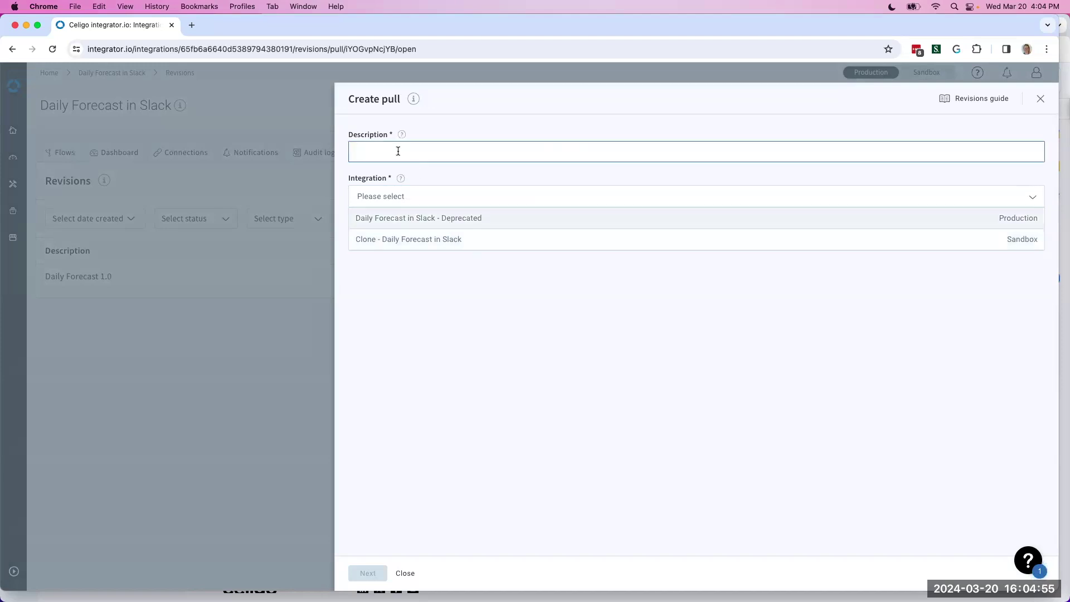
pyautogui.write('Forecast')
pyautogui.press('super+a')
pyautogui.write('Daily Forec')
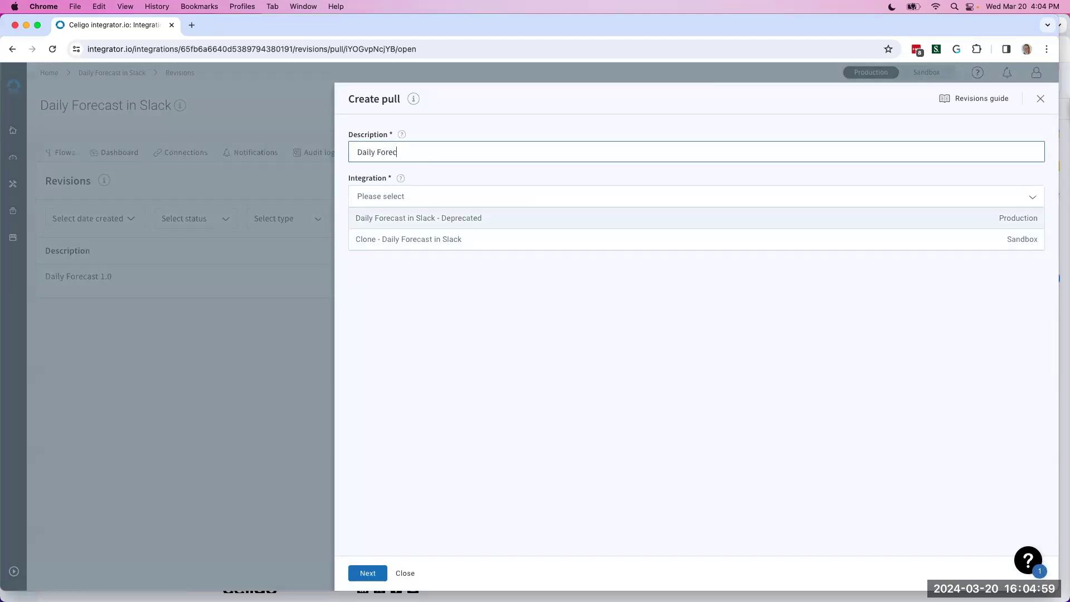
pyautogui.write('ast 2.0')
pyautogui.click(430, 225)
pyautogui.press('Return')
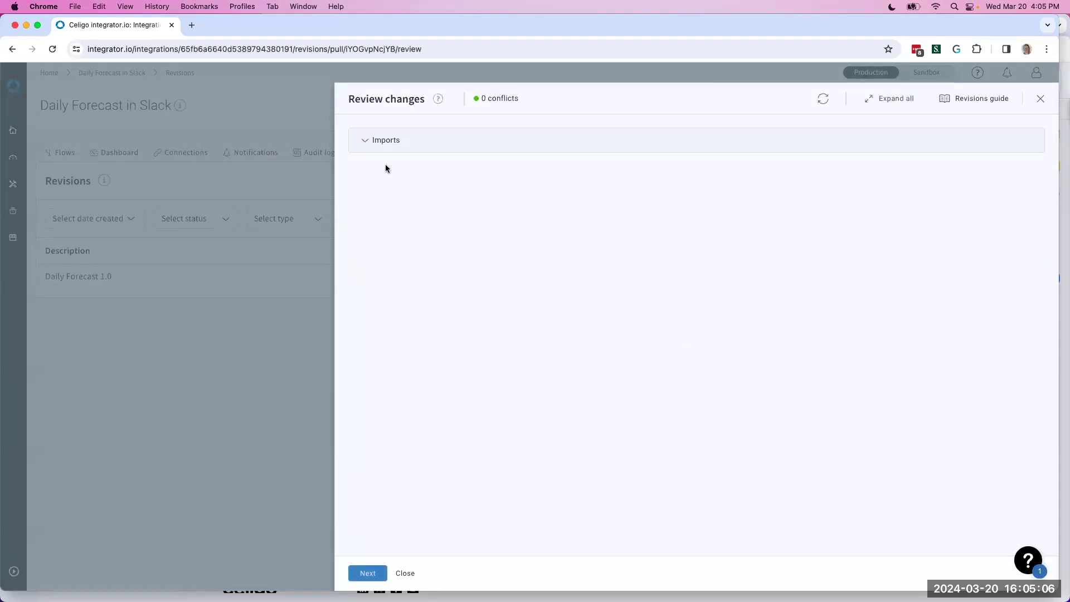
pyautogui.click(362, 142)
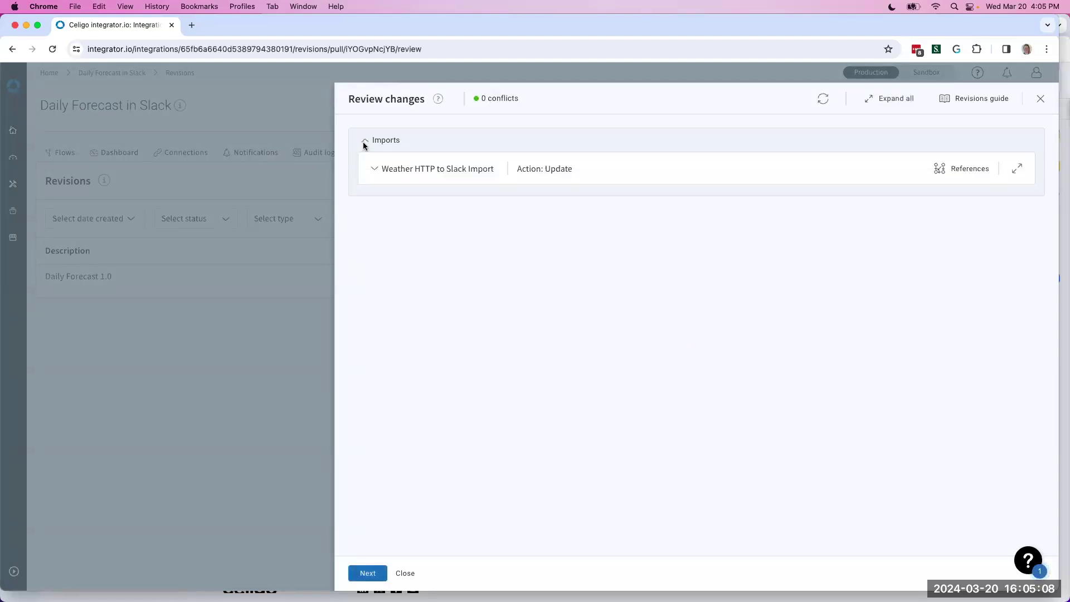
pyautogui.click(368, 573)
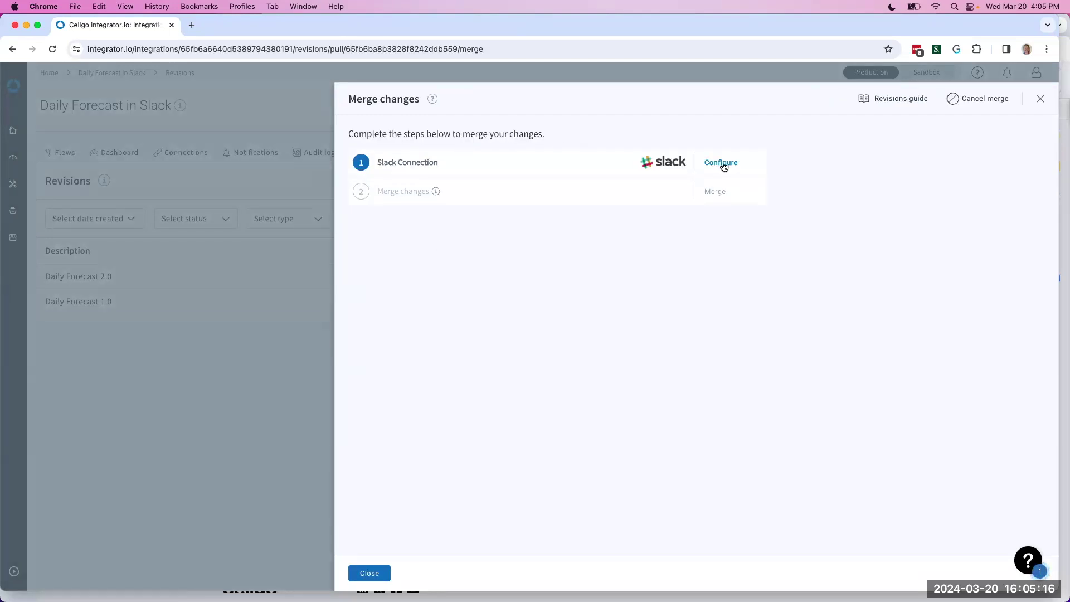
# - Set the pull's Slack connection to the existing "Slack Connector Example" and merge the changes
pyautogui.click(723, 165)
pyautogui.click(659, 164)
pyautogui.click(658, 204)
pyautogui.click(660, 260)
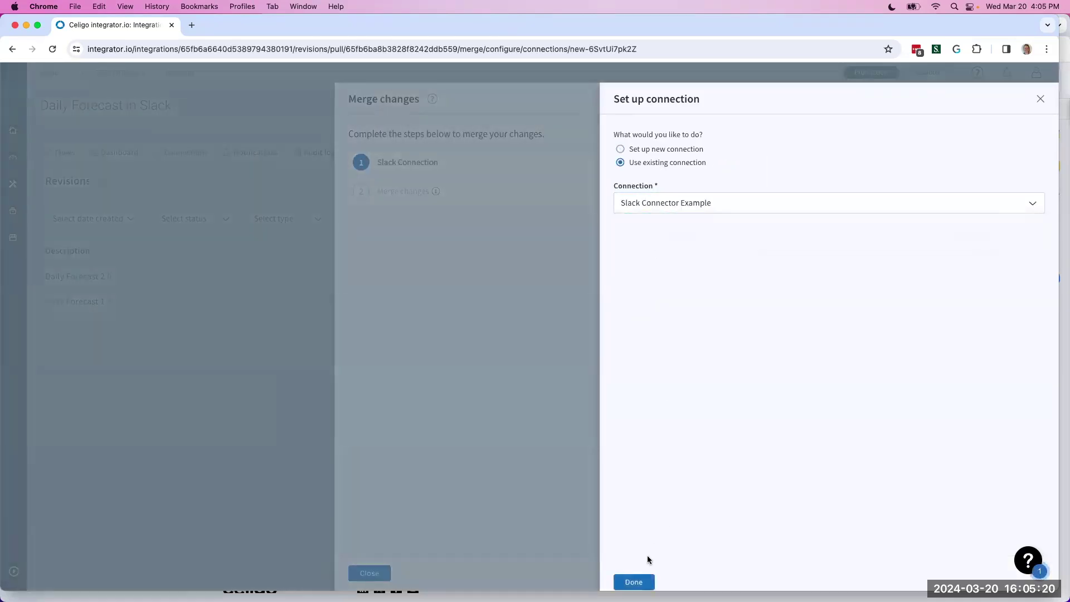
pyautogui.click(636, 582)
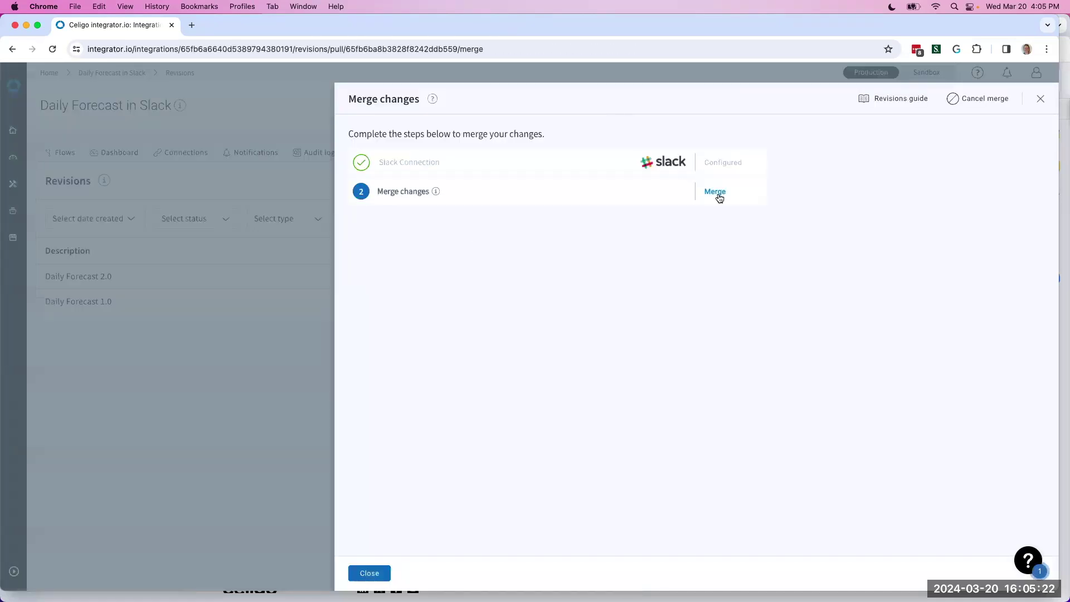
pyautogui.click(719, 195)
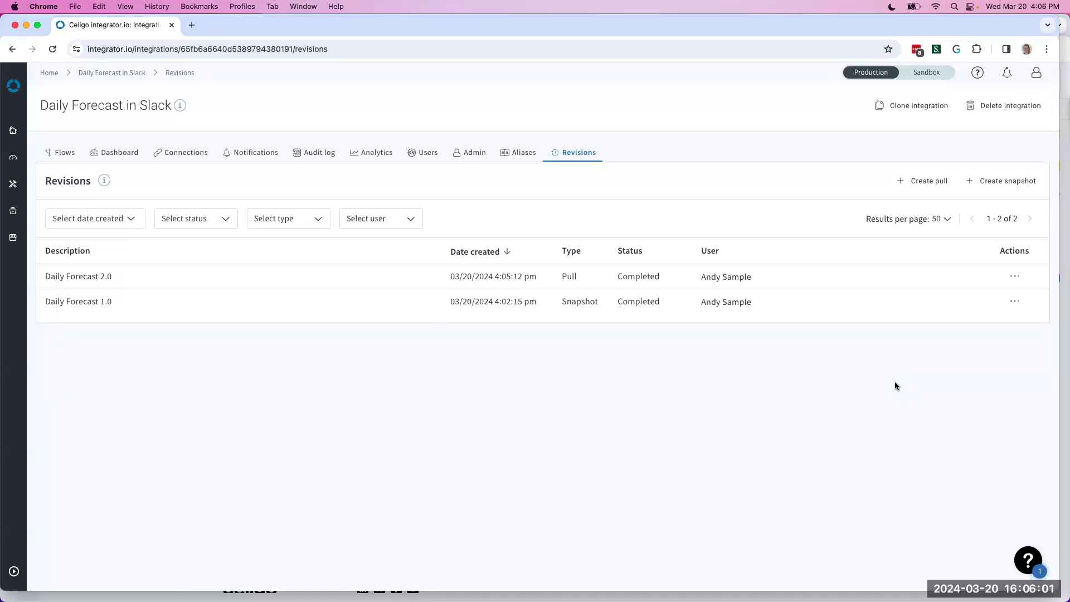
# - Revert the integration to the Daily Forecast 1.0 snapshot, with "Revert to 1.0" as the description
pyautogui.click(1014, 303)
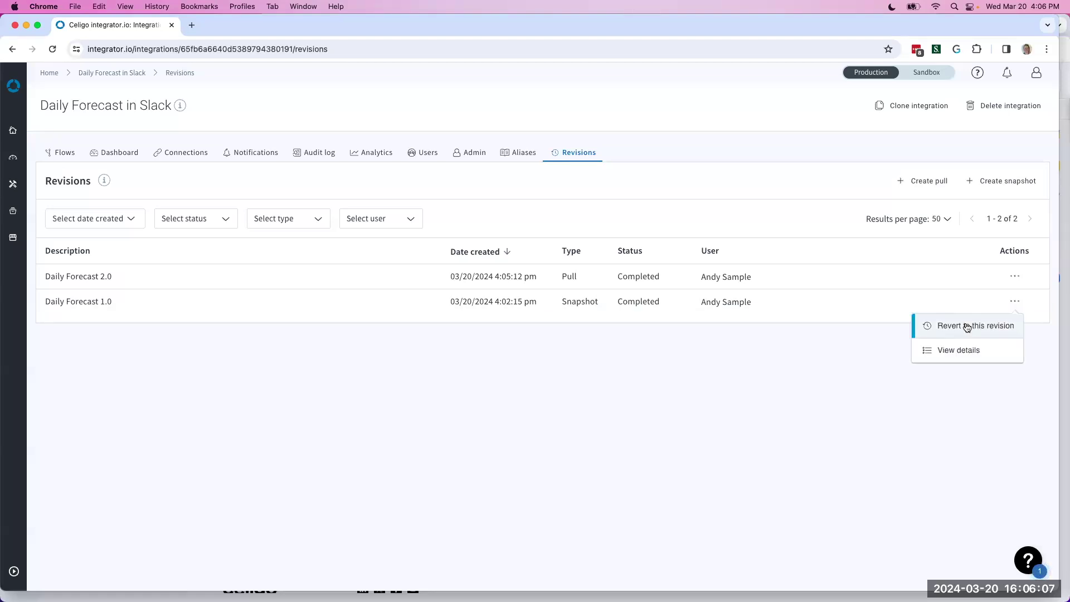
pyautogui.click(967, 328)
pyautogui.click(449, 150)
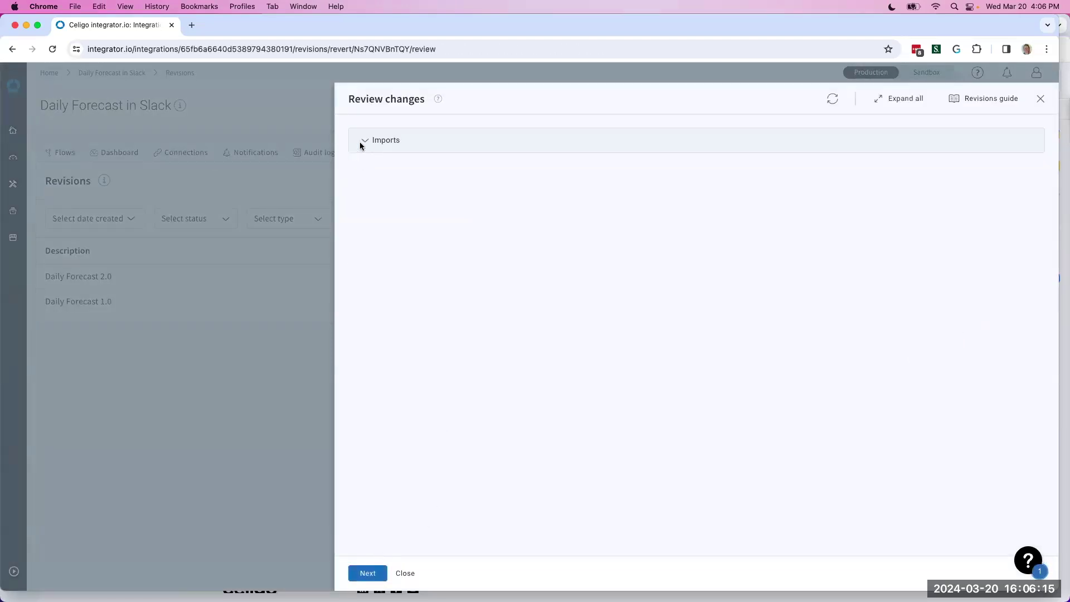
pyautogui.click(367, 573)
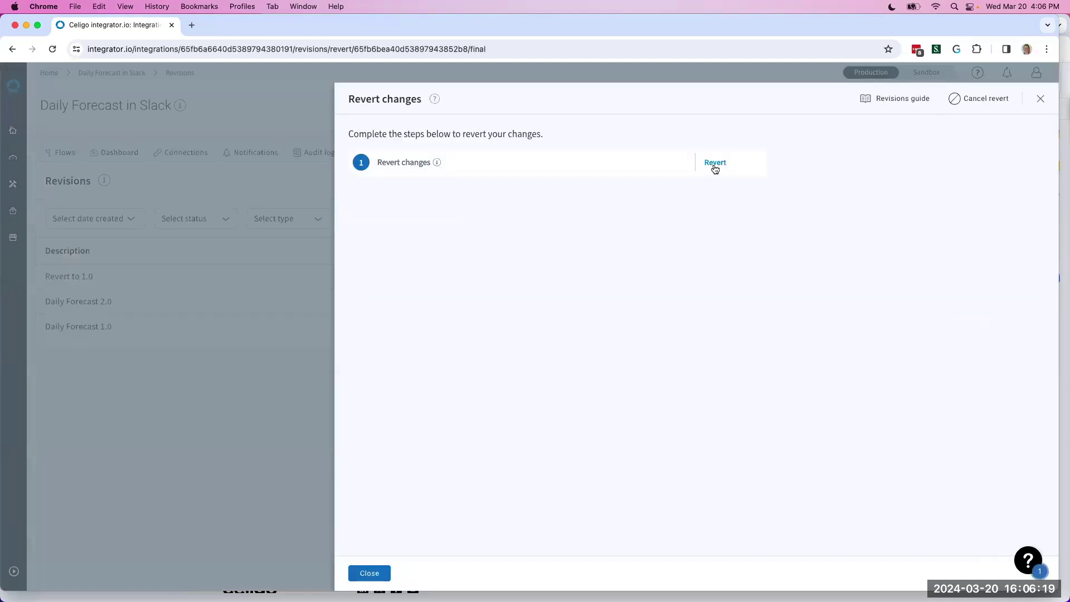
pyautogui.click(714, 165)
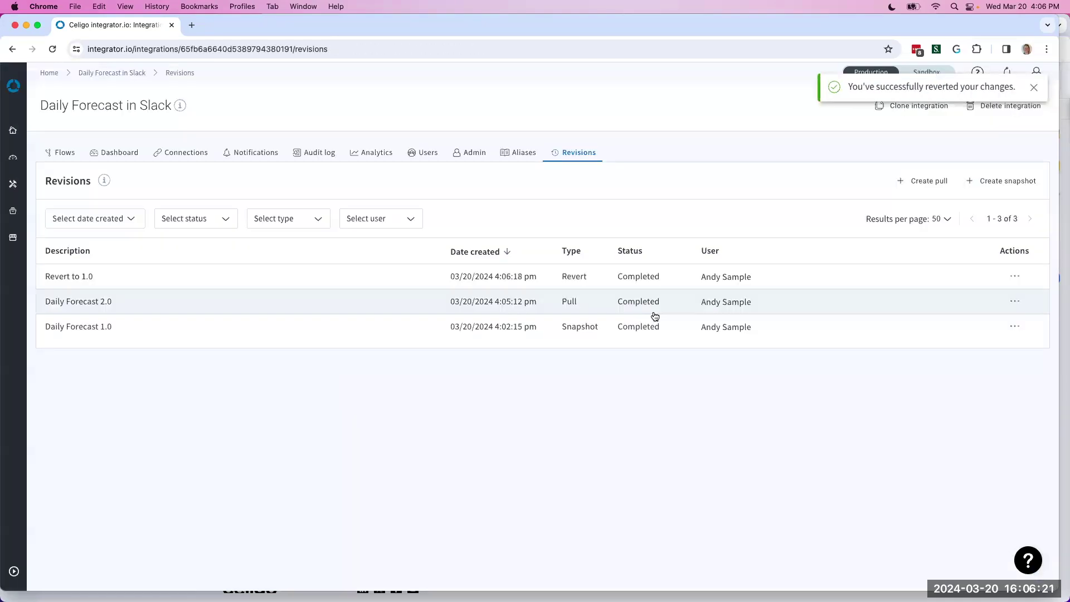